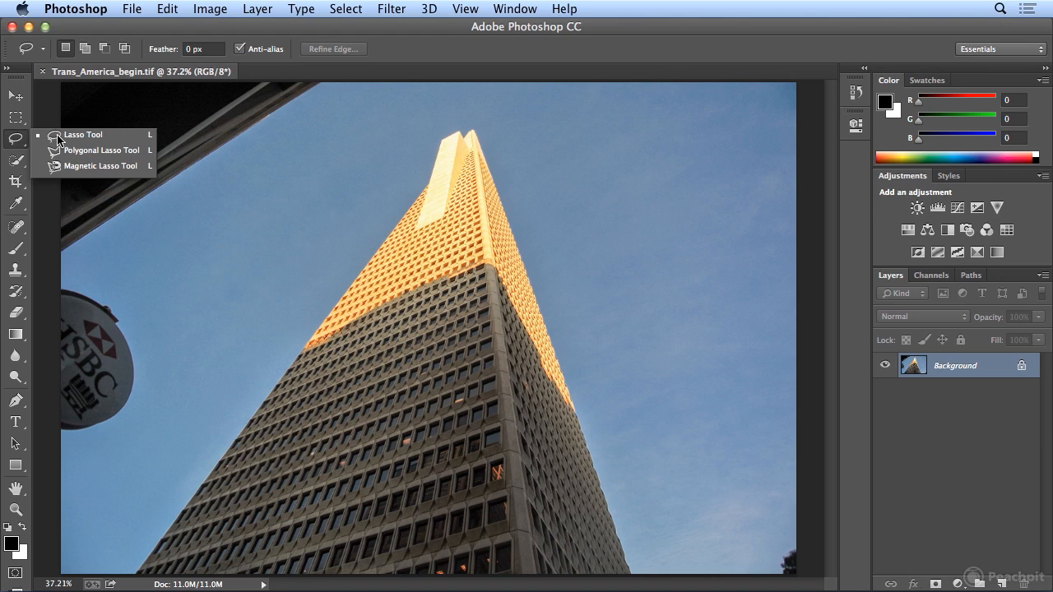
{"action": "left_click", "coordinate": [15, 141]}
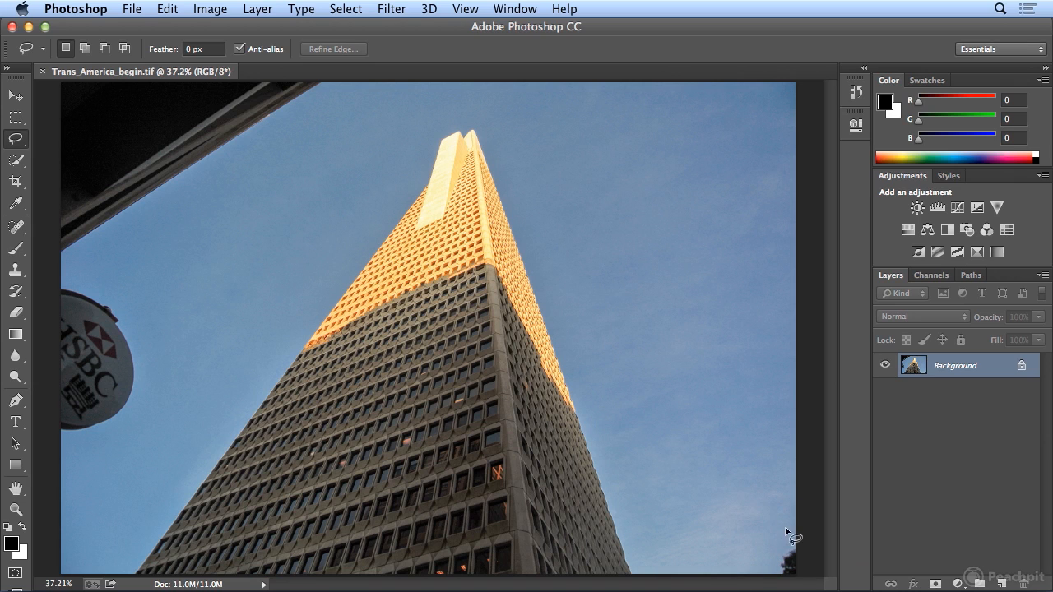
{"action": "mouse_move", "coordinate": [782, 529]}
{"action": "left_mouse_down"}
{"action": "mouse_move", "coordinate": [743, 557]}
{"action": "mouse_move", "coordinate": [751, 590]}
{"action": "mouse_move", "coordinate": [841, 579]}
{"action": "mouse_move", "coordinate": [829, 539]}
{"action": "mouse_move", "coordinate": [783, 529]}
{"action": "left_mouse_up"}
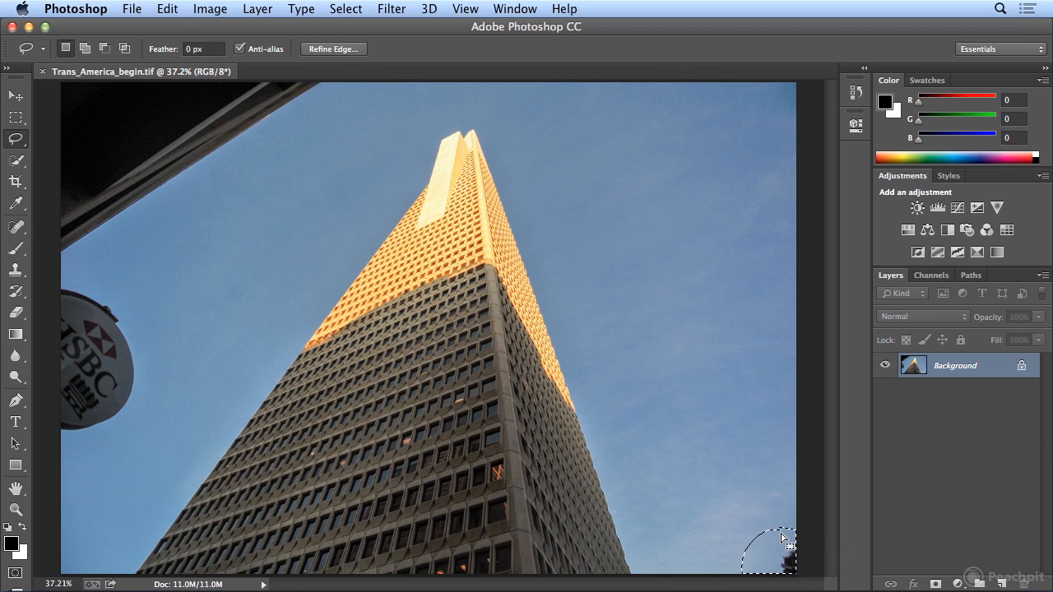
{"action": "left_click", "coordinate": [466, 8]}
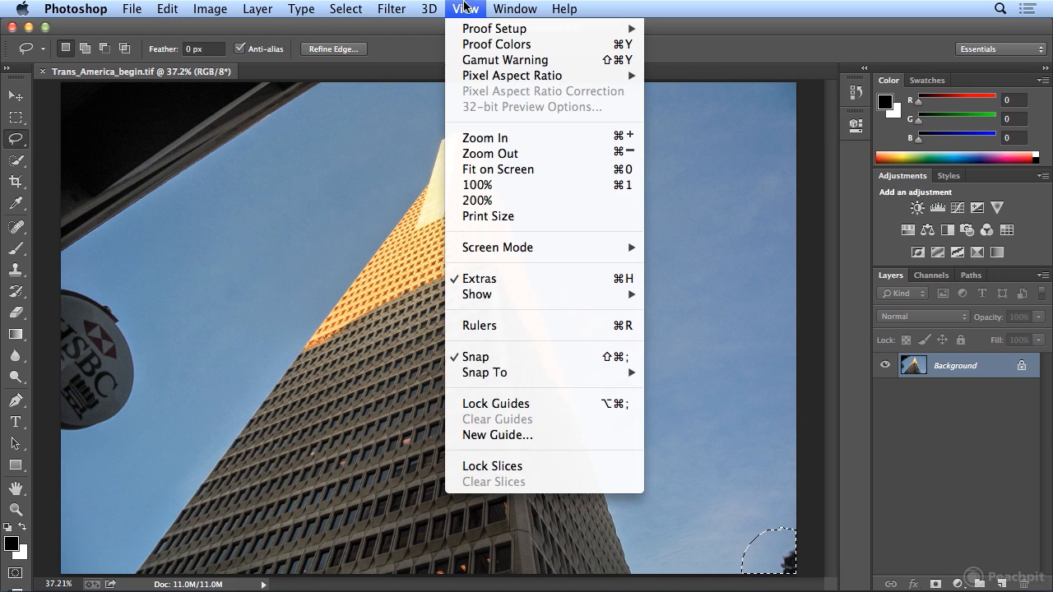
{"action": "left_click", "coordinate": [483, 155]}
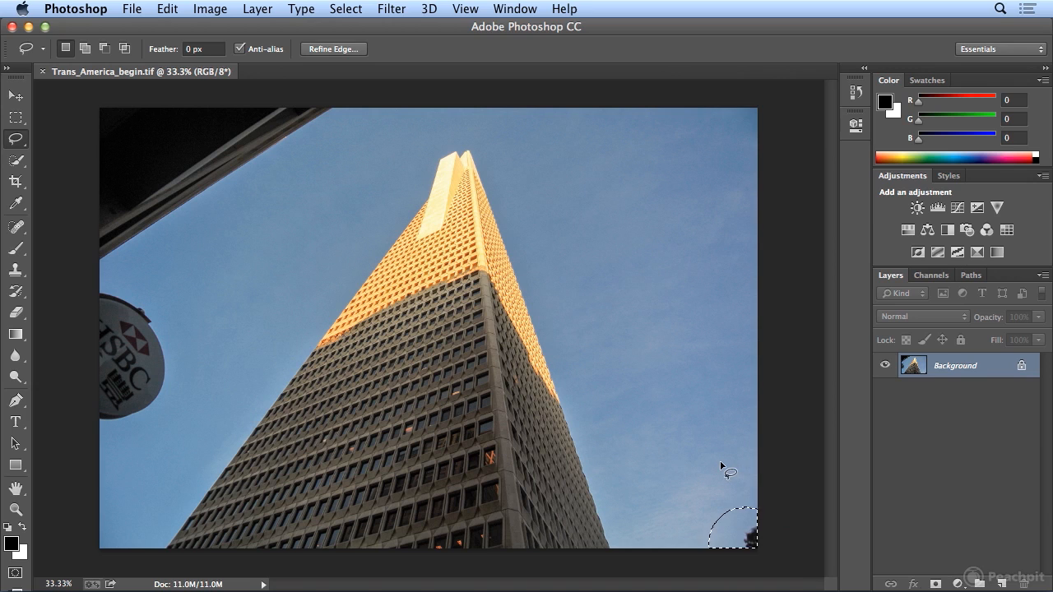
{"action": "left_click", "coordinate": [732, 491]}
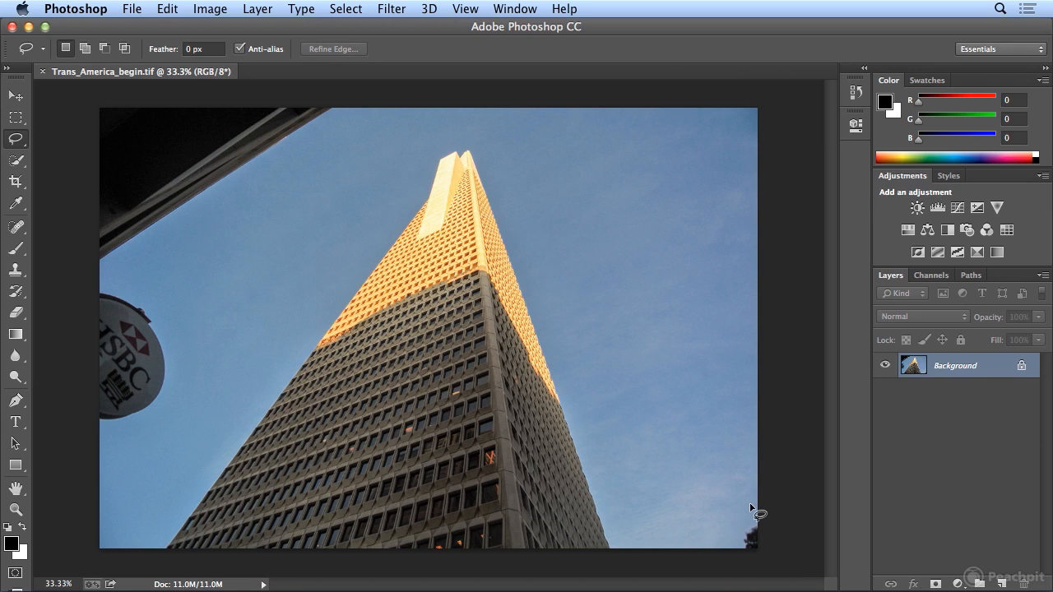
Lasso the dark foliage in the photo's lower-right corner, replace it with a Content-Aware fill in Normal mode at 100% opacity, and deselect
{"action": "mouse_move", "coordinate": [749, 508]}
{"action": "left_mouse_down"}
{"action": "mouse_move", "coordinate": [730, 557]}
{"action": "mouse_move", "coordinate": [777, 564]}
{"action": "mouse_move", "coordinate": [788, 525]}
{"action": "mouse_move", "coordinate": [783, 511]}
{"action": "mouse_move", "coordinate": [746, 513]}
{"action": "left_mouse_up"}
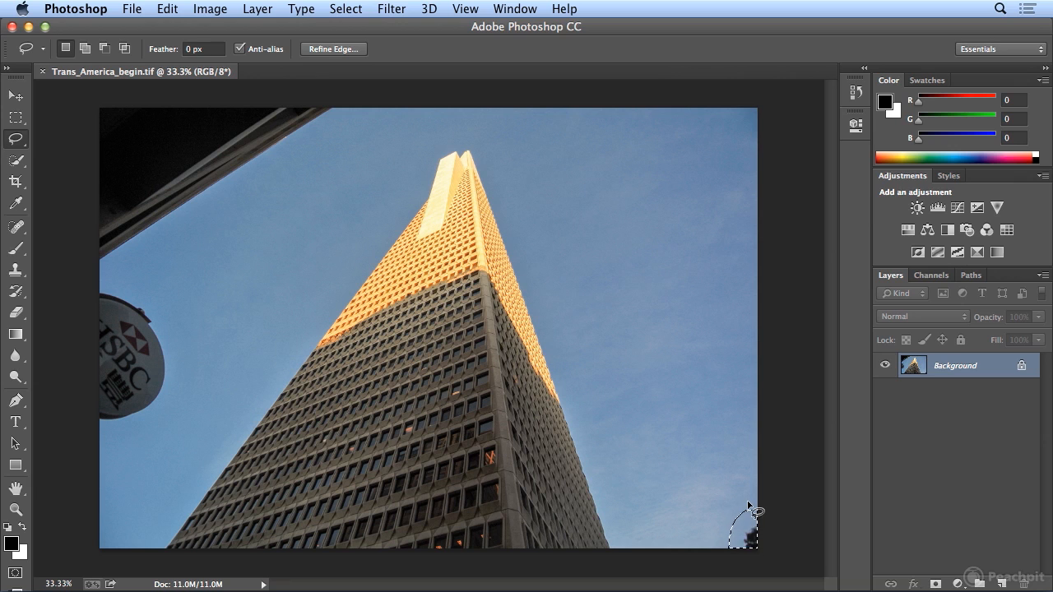
{"action": "left_click", "coordinate": [182, 8]}
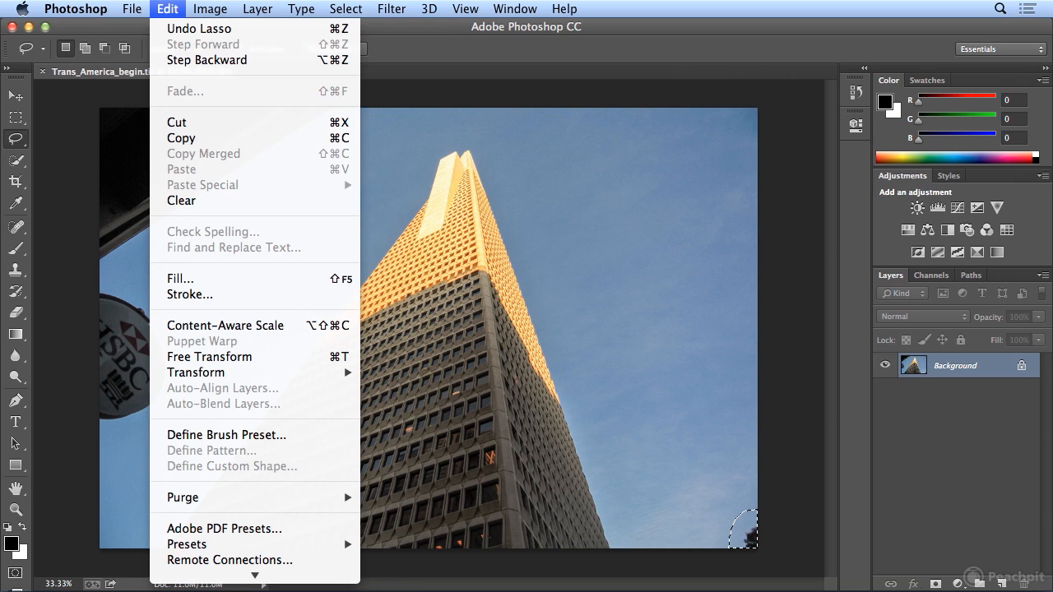
{"action": "left_click", "coordinate": [232, 280]}
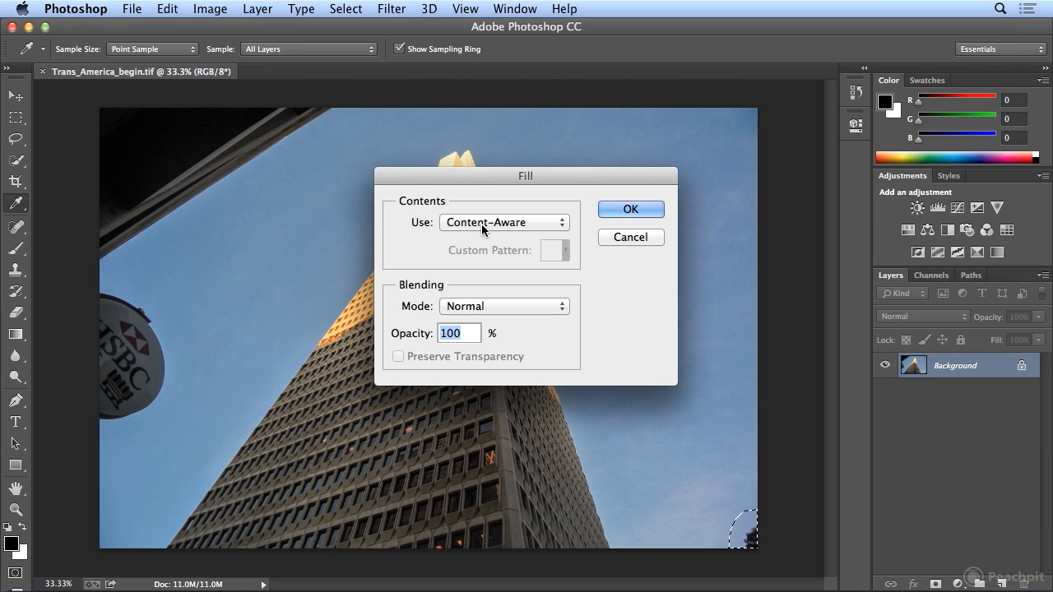
{"action": "left_click", "coordinate": [626, 211]}
{"action": "key", "text": "l"}
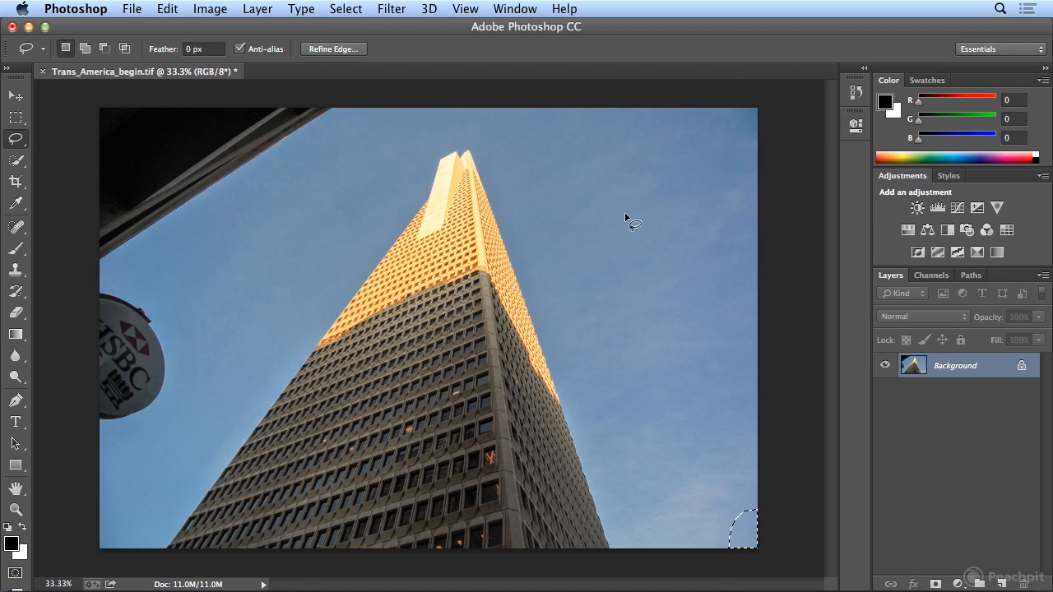
{"action": "left_click", "coordinate": [627, 226]}
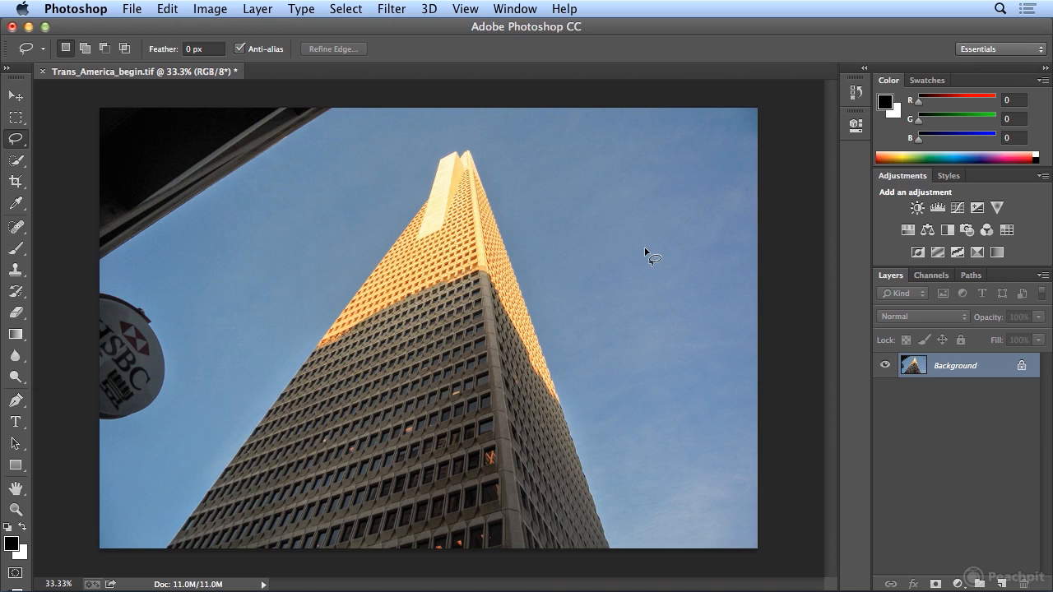
Lasso loosely around the round HSBC sign at the photo's left edge, replace it with a Content-Aware fill, and deselect
{"action": "mouse_move", "coordinate": [85, 288]}
{"action": "left_mouse_down"}
{"action": "mouse_move", "coordinate": [160, 282]}
{"action": "mouse_move", "coordinate": [193, 324]}
{"action": "mouse_move", "coordinate": [199, 362]}
{"action": "mouse_move", "coordinate": [198, 390]}
{"action": "mouse_move", "coordinate": [170, 429]}
{"action": "mouse_move", "coordinate": [110, 451]}
{"action": "mouse_move", "coordinate": [57, 439]}
{"action": "mouse_move", "coordinate": [74, 337]}
{"action": "mouse_move", "coordinate": [110, 280]}
{"action": "left_mouse_up"}
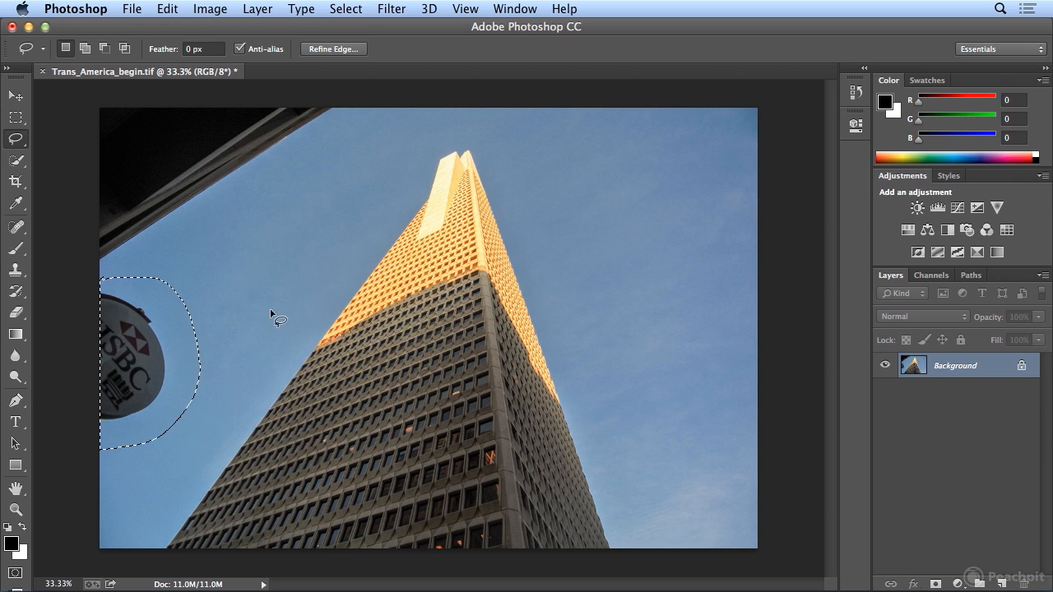
{"action": "left_click", "coordinate": [168, 8]}
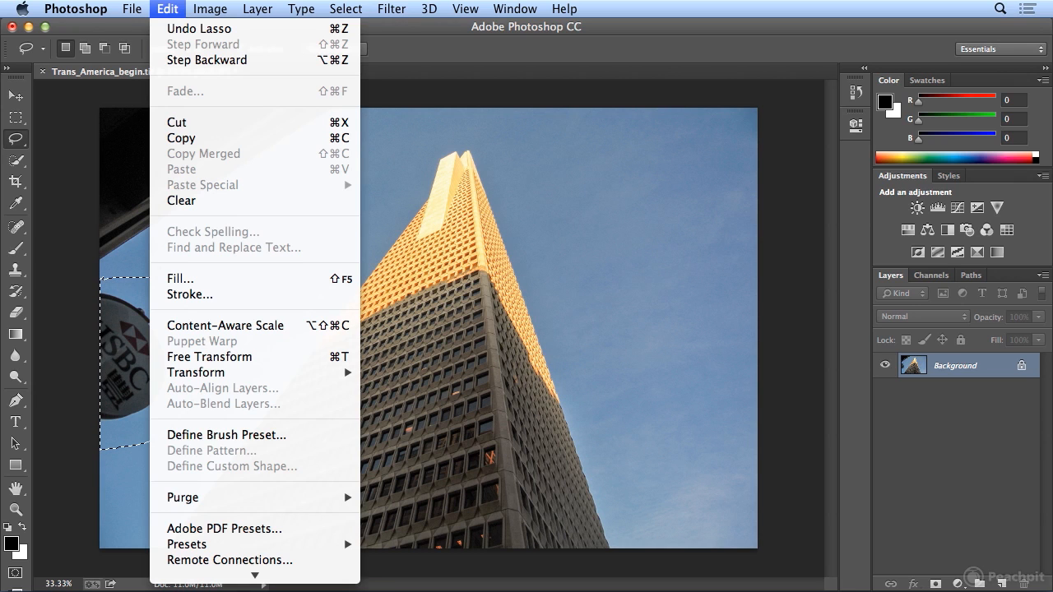
{"action": "left_click", "coordinate": [188, 278]}
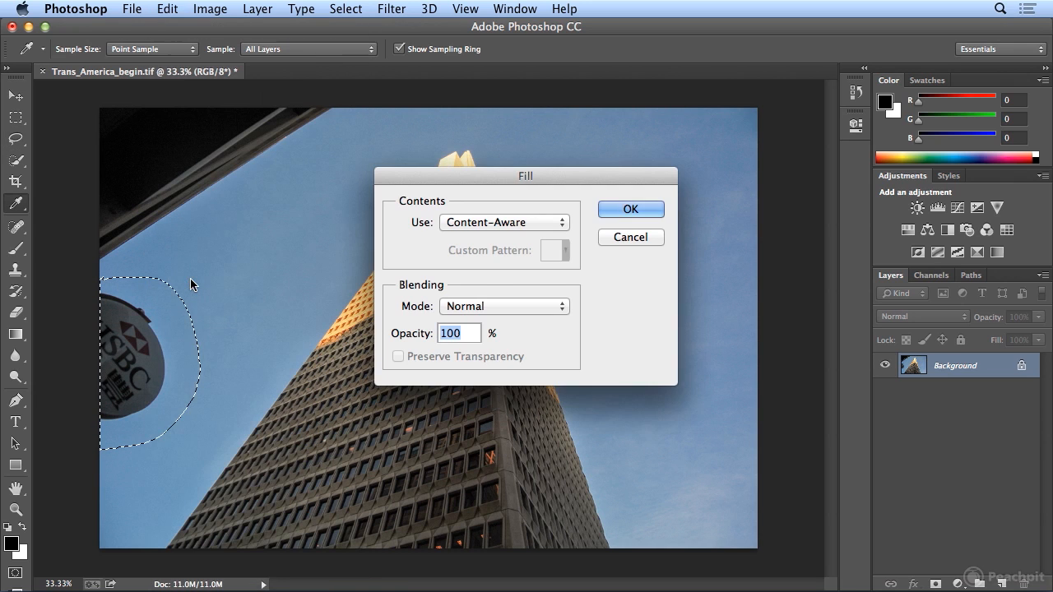
{"action": "left_click", "coordinate": [628, 211]}
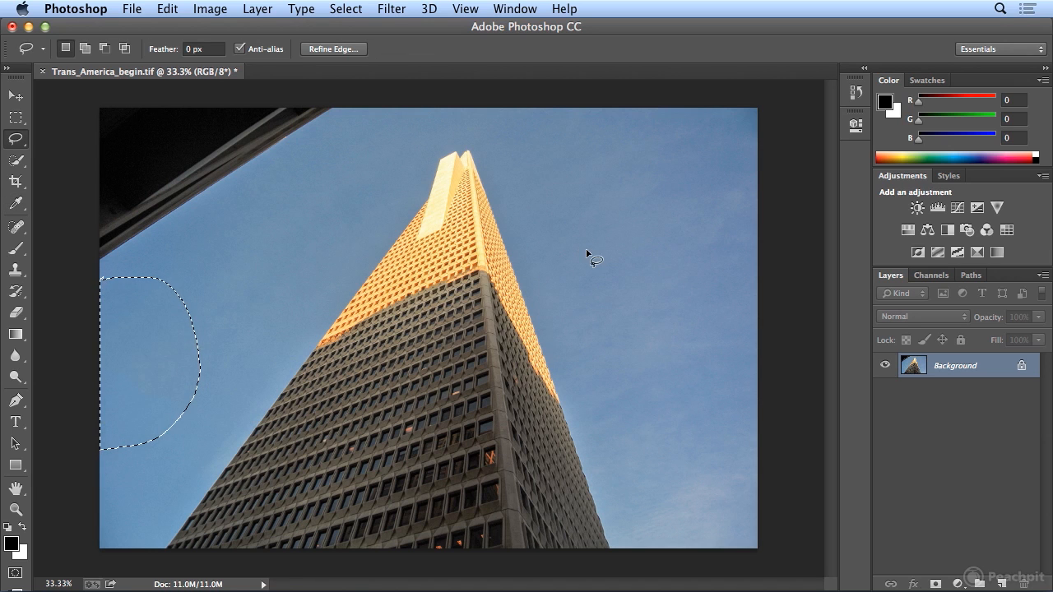
{"action": "key", "text": "super+d"}
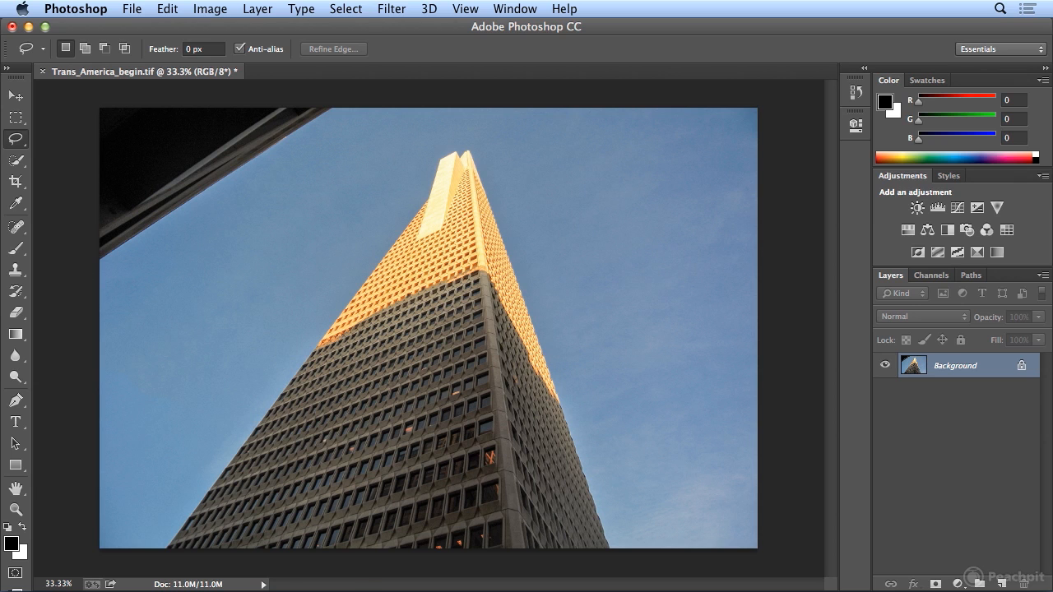
Step back through the deselection and the fill over the HSBC sign, and clear the selection around it
{"action": "left_click", "coordinate": [167, 8]}
{"action": "left_click", "coordinate": [185, 58]}
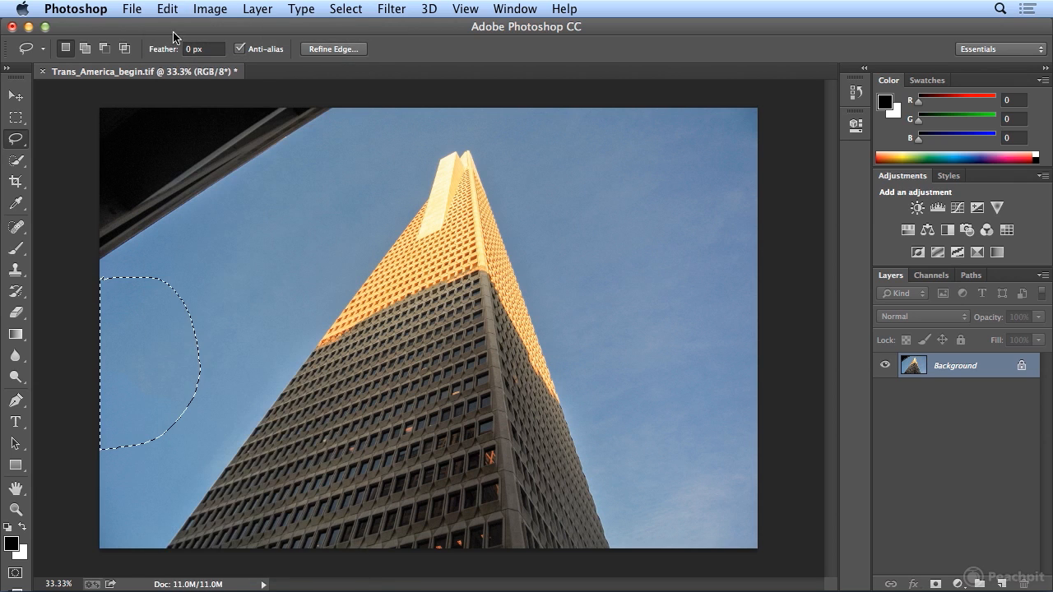
{"action": "left_click", "coordinate": [167, 8]}
{"action": "left_click", "coordinate": [178, 58]}
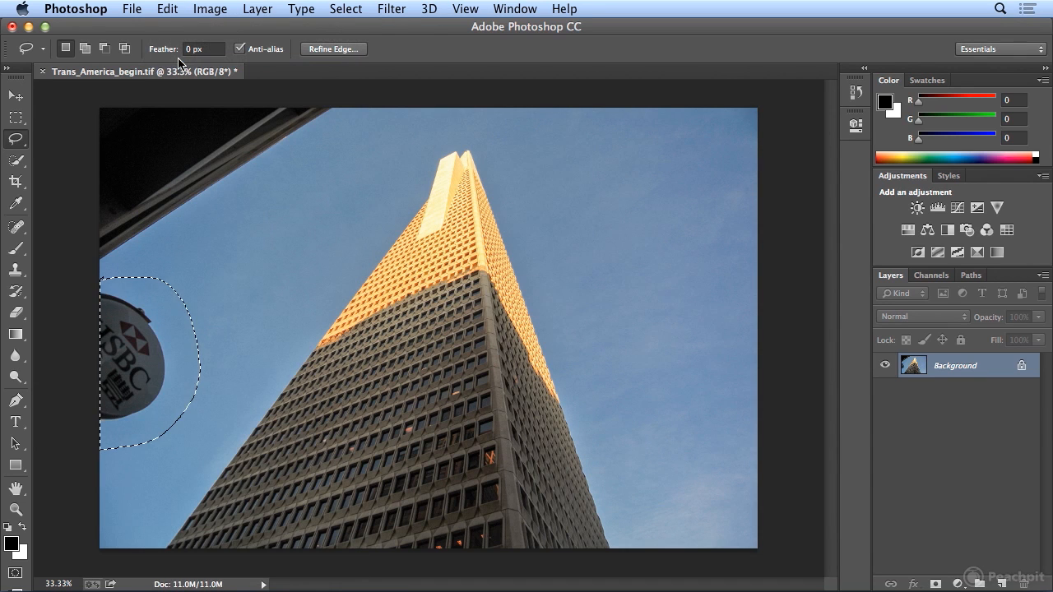
{"action": "left_click", "coordinate": [247, 244]}
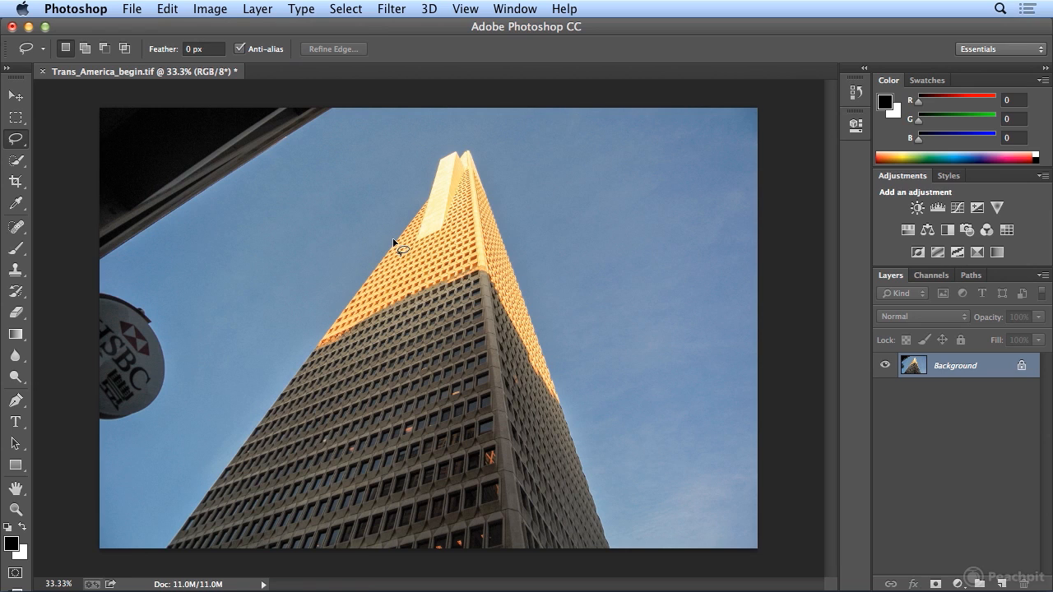
Outline the whole skyscraper with the Polygonal Lasso tool, from its notched tip down both sides to the photo's lower edge
{"action": "left_click_drag", "start_coordinate": [15, 139], "coordinate": [71, 153]}
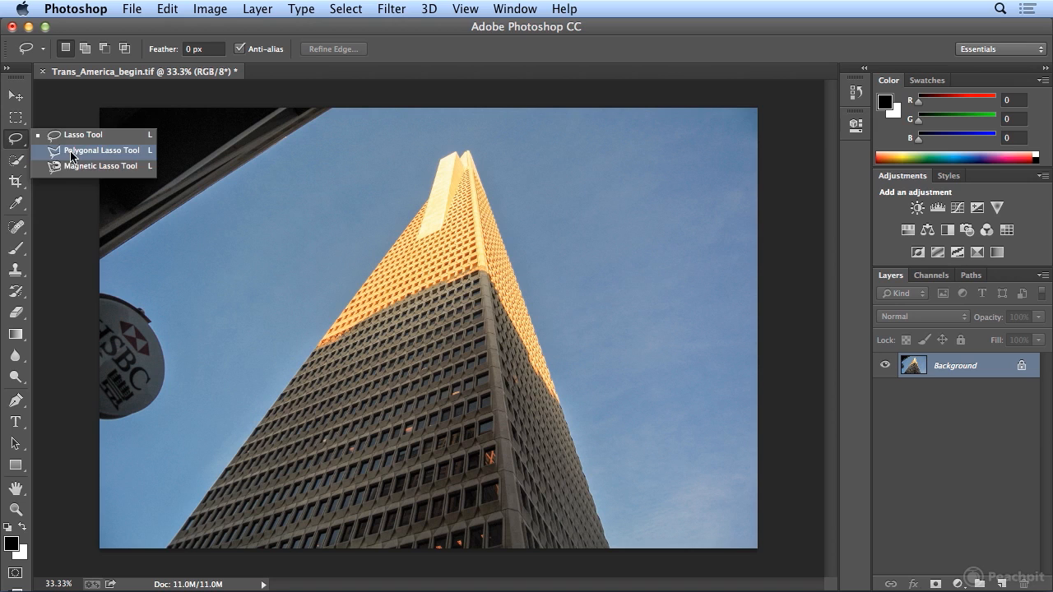
{"action": "left_click", "coordinate": [71, 153]}
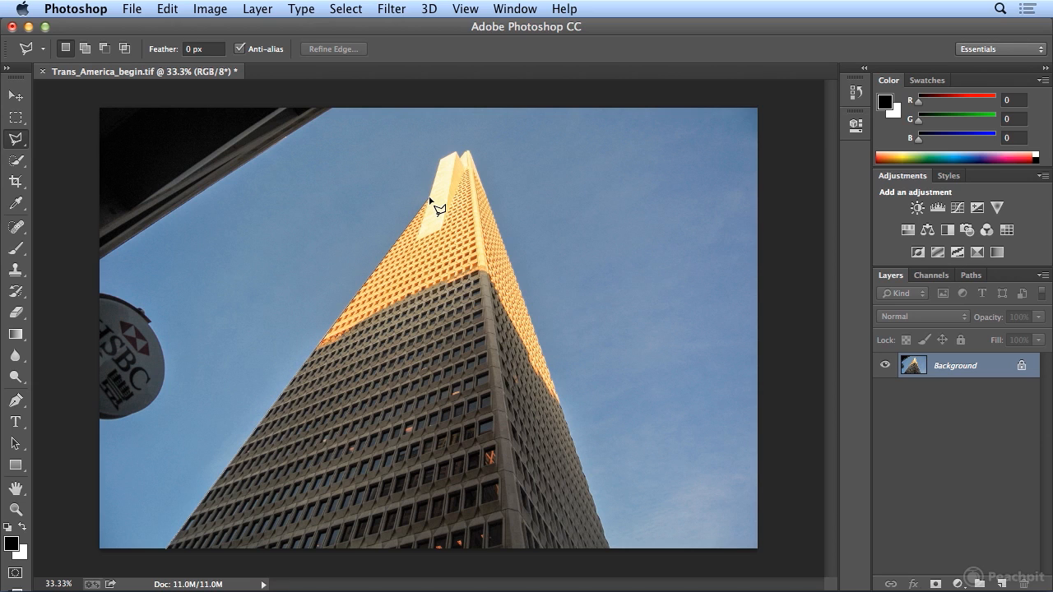
{"action": "left_click", "coordinate": [455, 153]}
{"action": "left_click", "coordinate": [463, 162]}
{"action": "left_click", "coordinate": [469, 152]}
{"action": "left_click", "coordinate": [611, 549]}
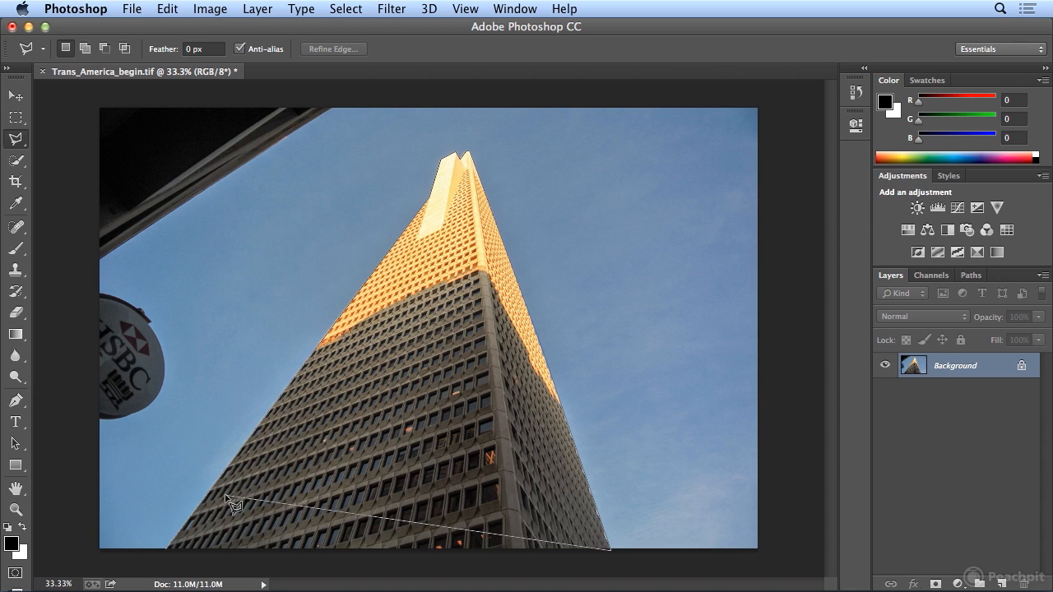
{"action": "left_click", "coordinate": [174, 551]}
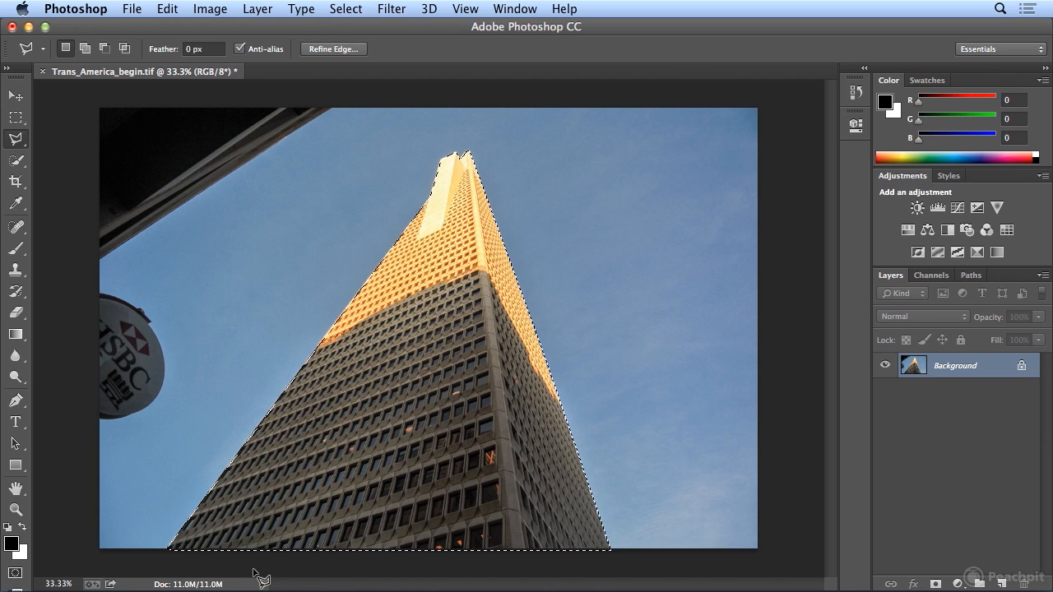
Copy the selected skyscraper to the clipboard
{"action": "left_click", "coordinate": [168, 8]}
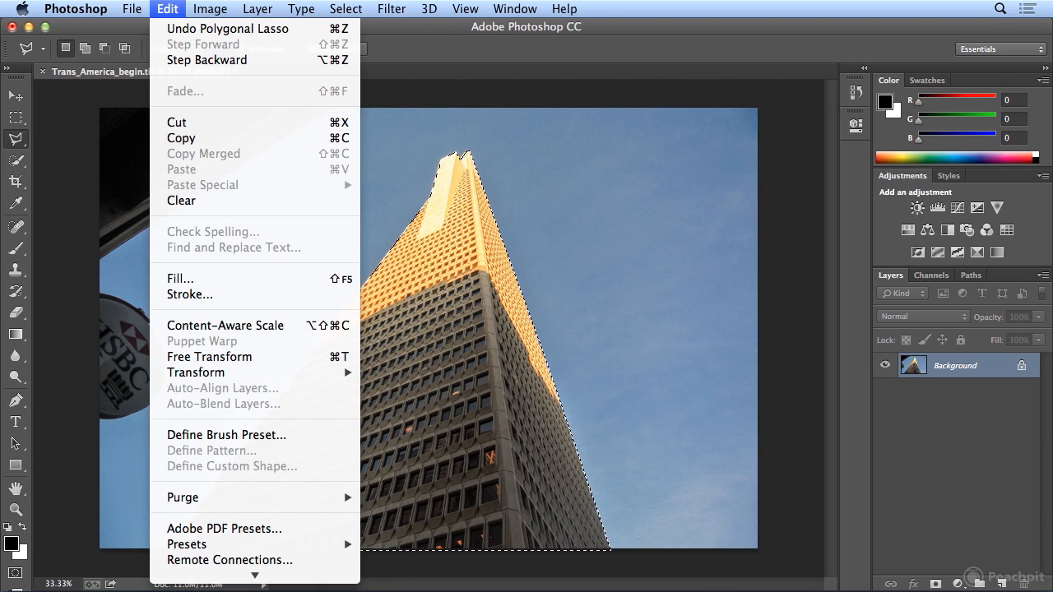
{"action": "left_click", "coordinate": [168, 28]}
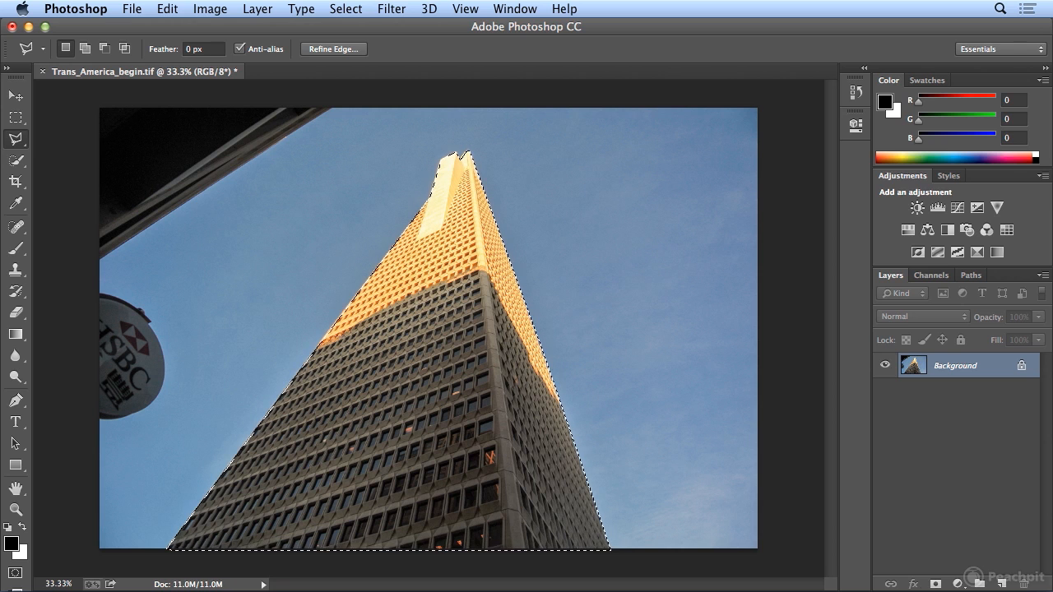
{"action": "left_click", "coordinate": [165, 8]}
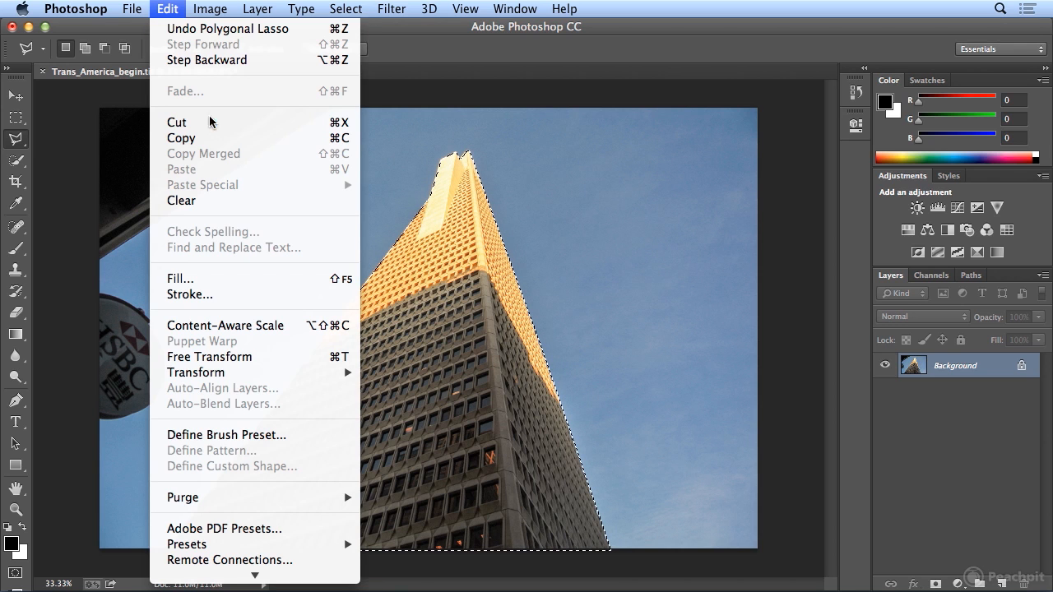
{"action": "left_click", "coordinate": [217, 138]}
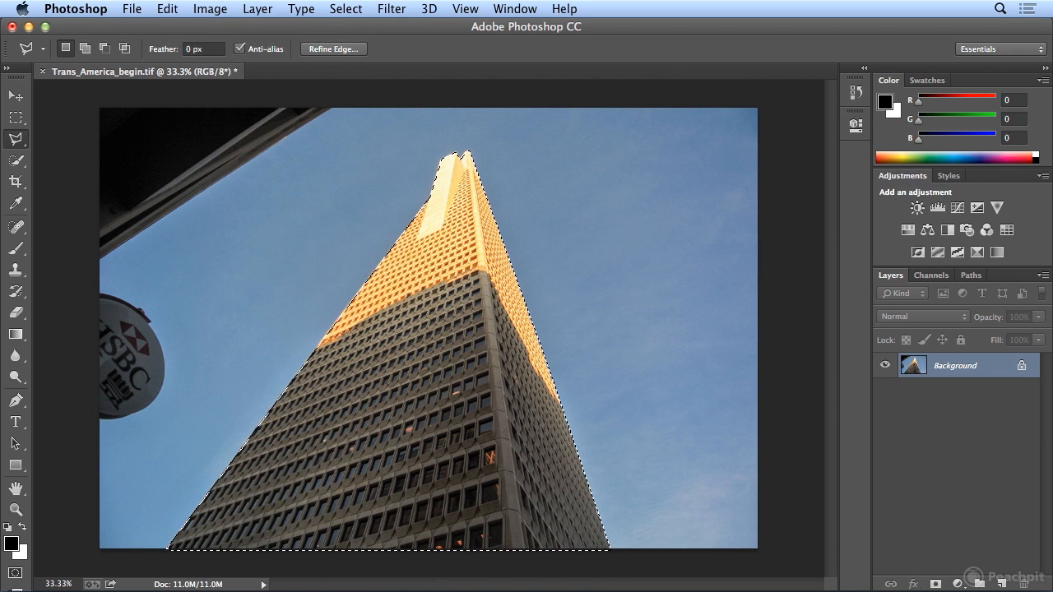
Create a white 1626 × 1451 pixel document from the Clipboard preset and paste the copied skyscraper into it
{"action": "left_click", "coordinate": [132, 8]}
{"action": "left_click", "coordinate": [141, 30]}
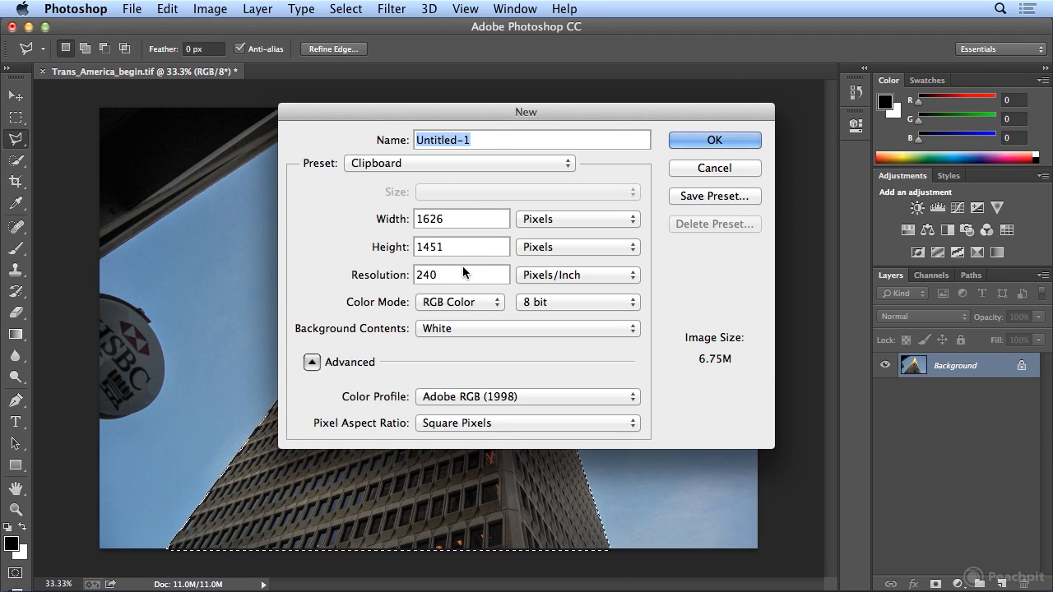
{"action": "left_click", "coordinate": [695, 142]}
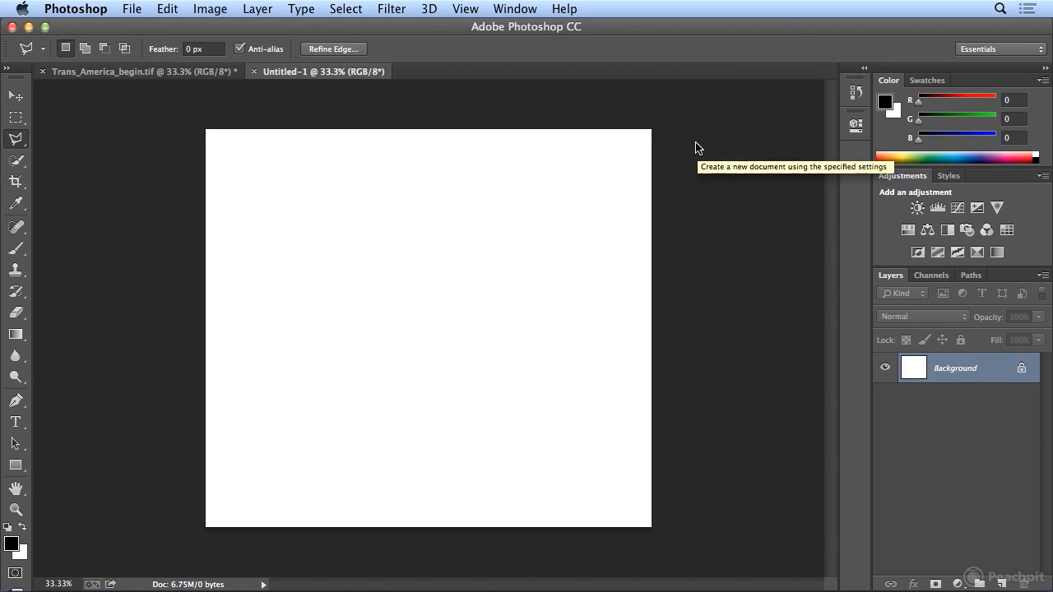
{"action": "left_click", "coordinate": [169, 9]}
{"action": "left_click", "coordinate": [198, 167]}
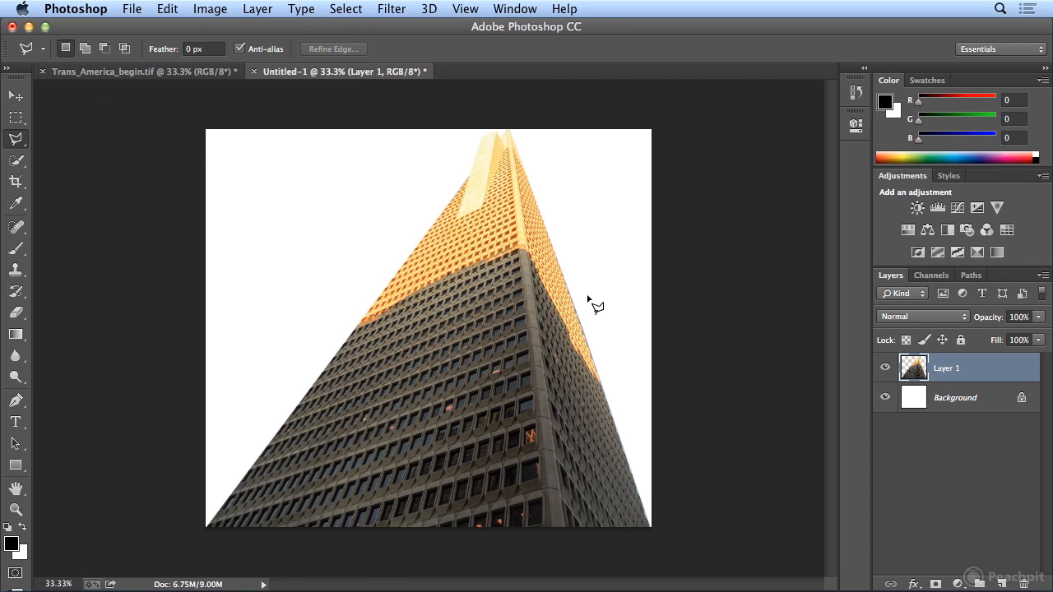
Close the new document with the pasted skyscraper without saving it
{"action": "left_click", "coordinate": [886, 398]}
{"action": "left_click", "coordinate": [255, 73]}
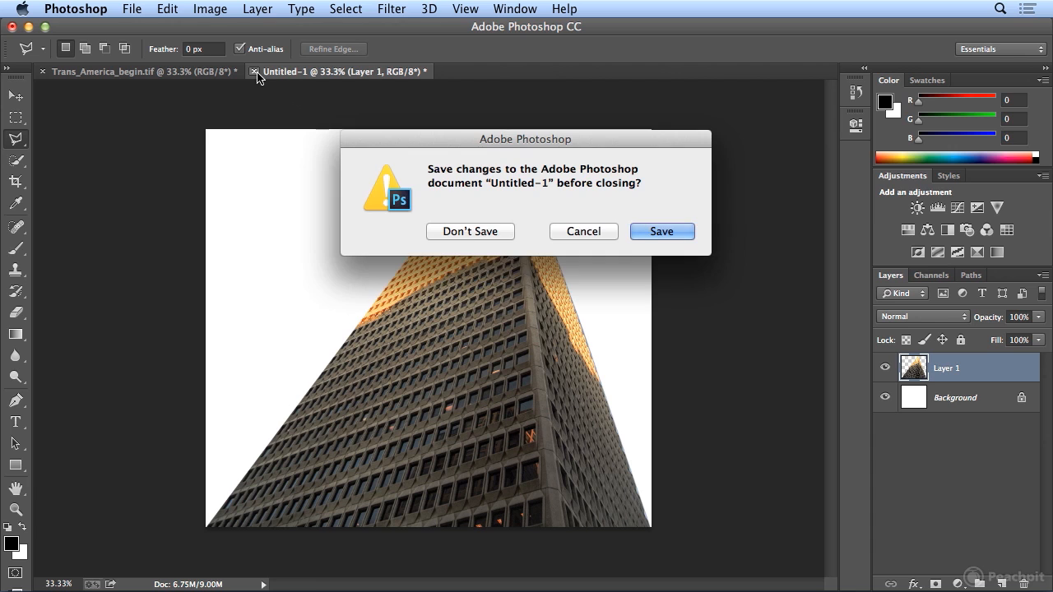
{"action": "left_click", "coordinate": [471, 232]}
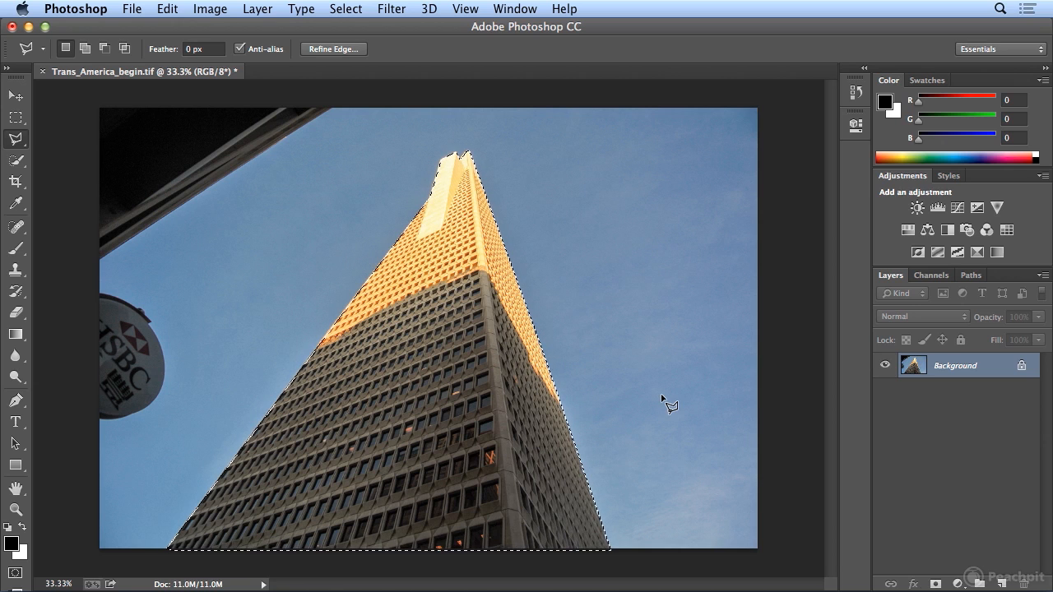
Replace the skyscraper selection with a triangular Polygonal Lasso selection in the sky right of the tower, and deselect it
{"action": "left_click", "coordinate": [649, 347]}
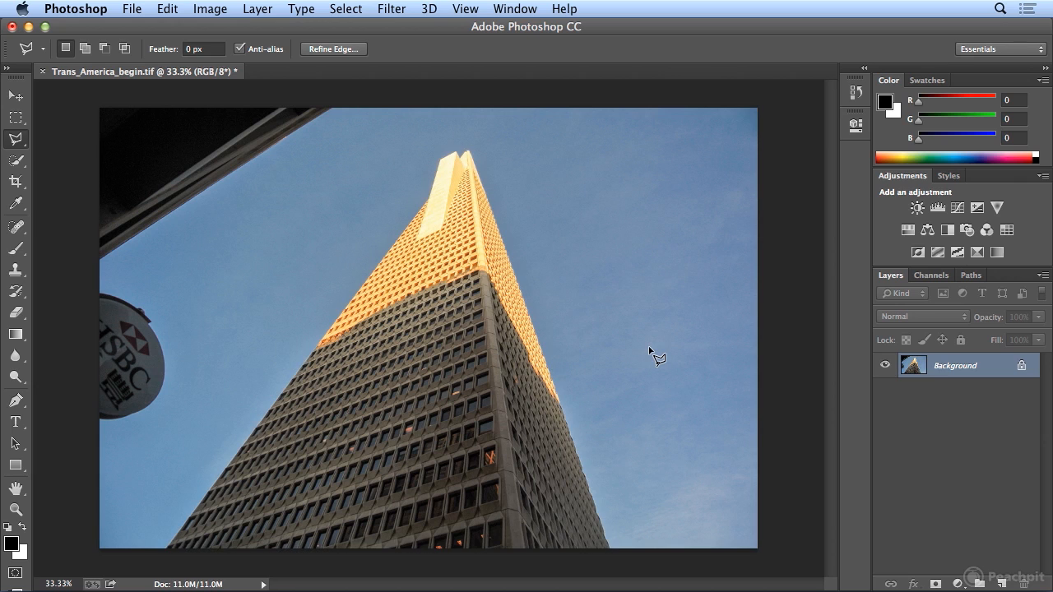
{"action": "left_click", "coordinate": [739, 280]}
{"action": "double_click", "coordinate": [739, 401]}
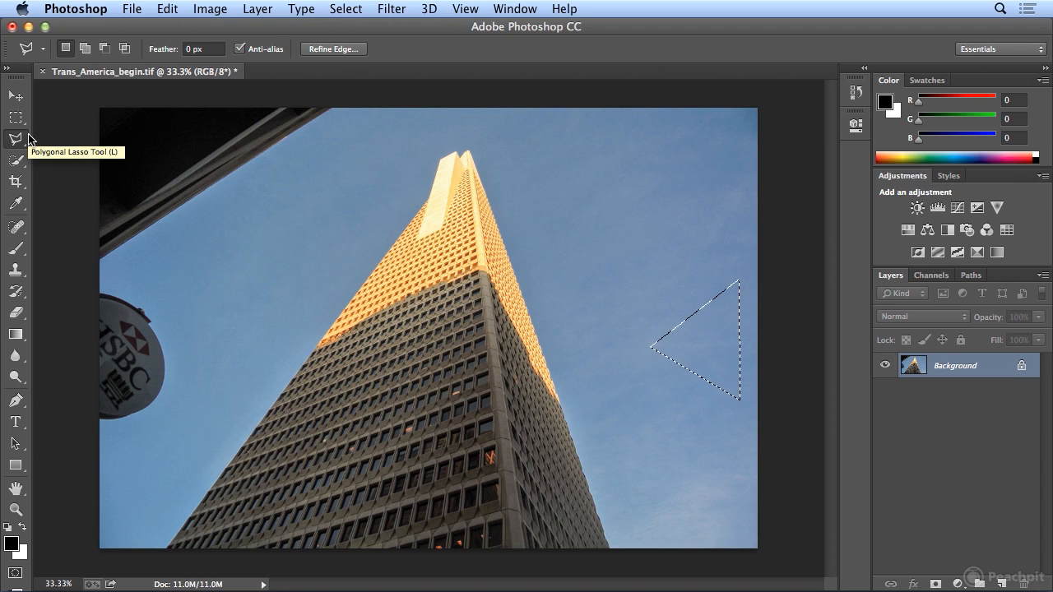
{"action": "left_click", "coordinate": [346, 8]}
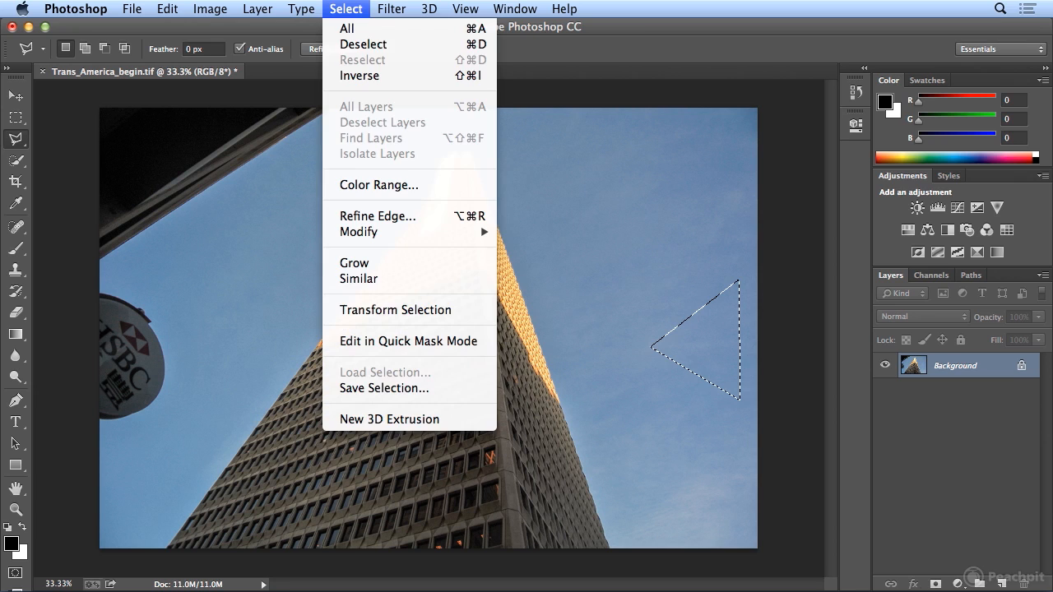
{"action": "left_click", "coordinate": [358, 45]}
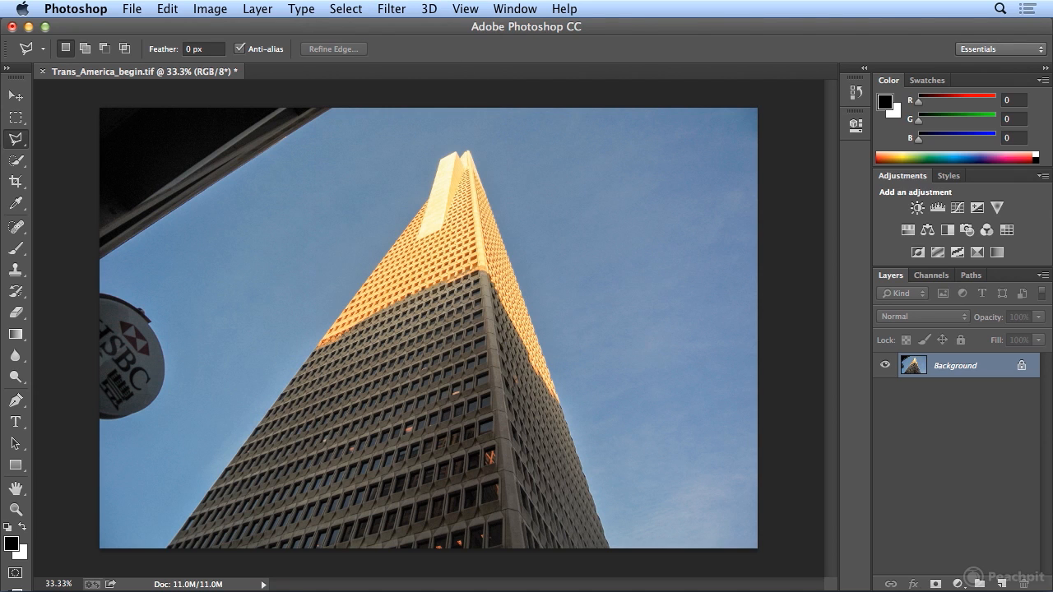
Select the bright slanted panel near the skyscraper's tip with straight-edged Polygonal Lasso segments, and deselect it
{"action": "left_click", "coordinate": [466, 8]}
{"action": "left_click", "coordinate": [514, 144]}
{"action": "left_click", "coordinate": [465, 9]}
{"action": "left_click", "coordinate": [502, 140]}
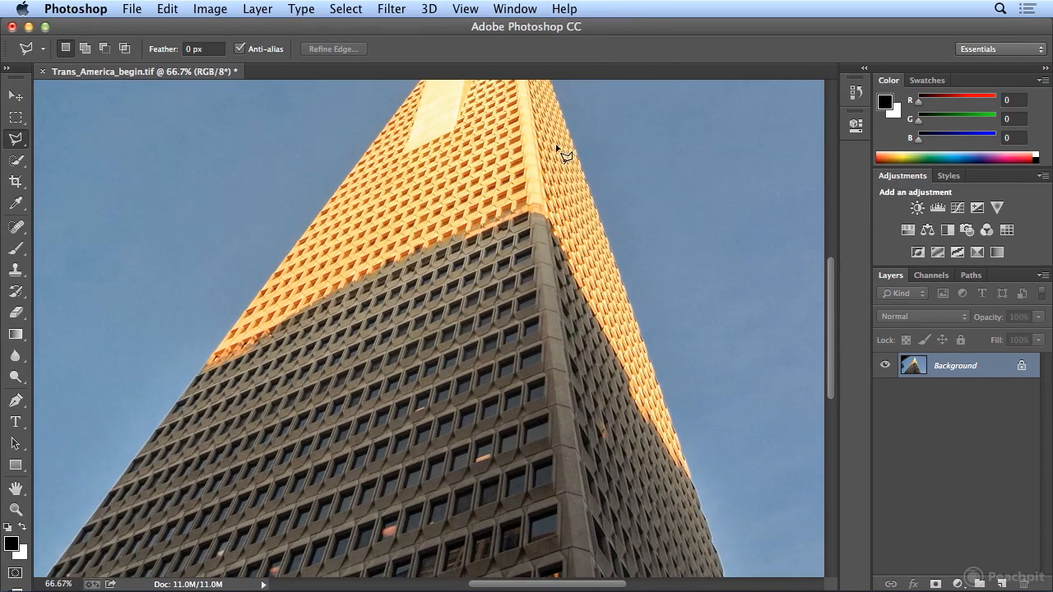
{"action": "scroll", "coordinate": [560, 153], "scroll_direction": "up", "scroll_amount": 5}
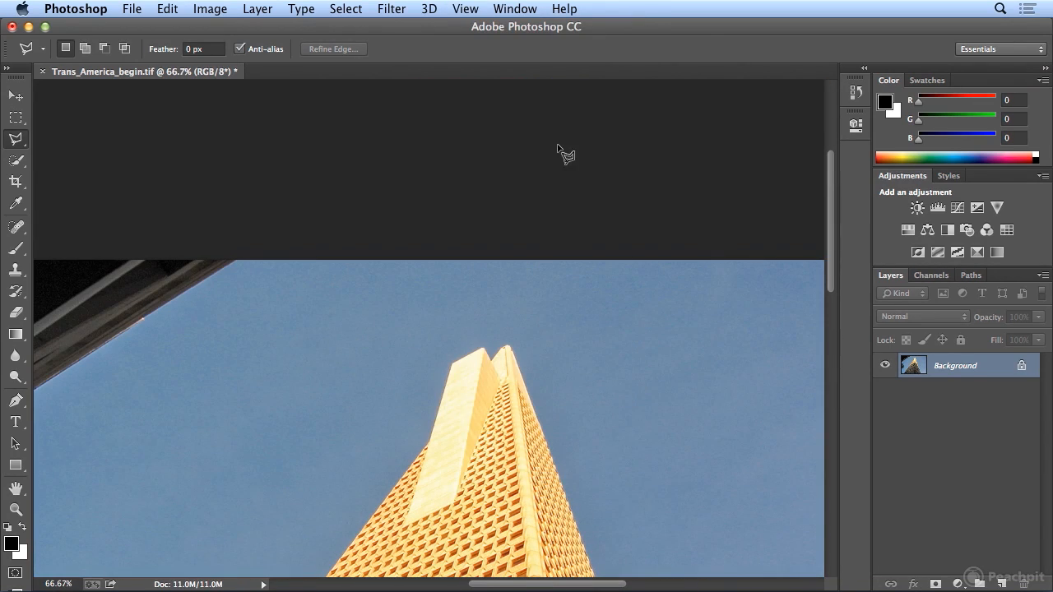
{"action": "left_click", "coordinate": [452, 365]}
{"action": "left_click", "coordinate": [483, 349]}
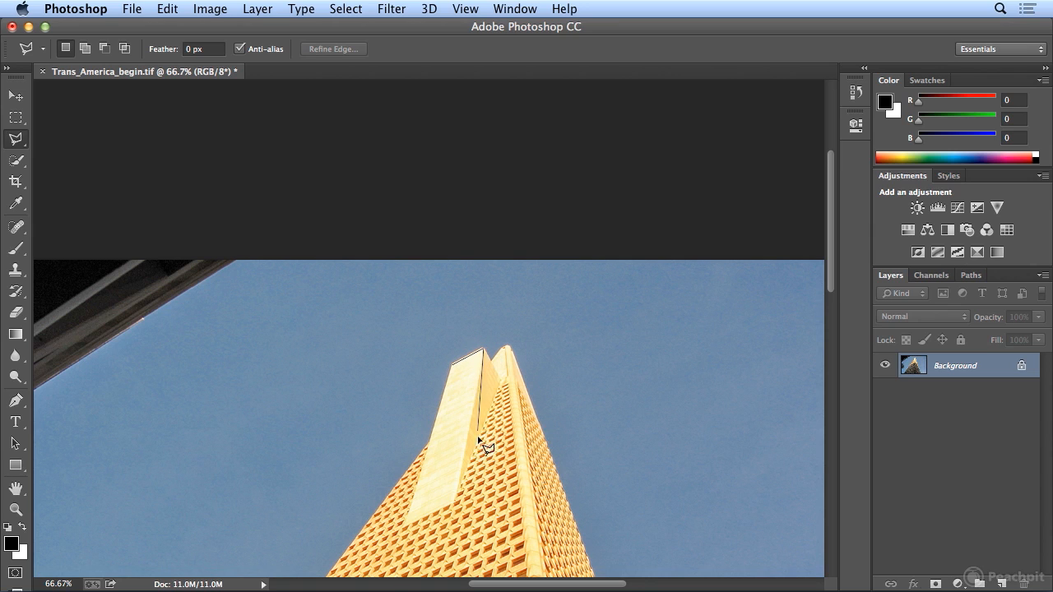
{"action": "left_click", "coordinate": [453, 504]}
{"action": "left_click", "coordinate": [404, 528]}
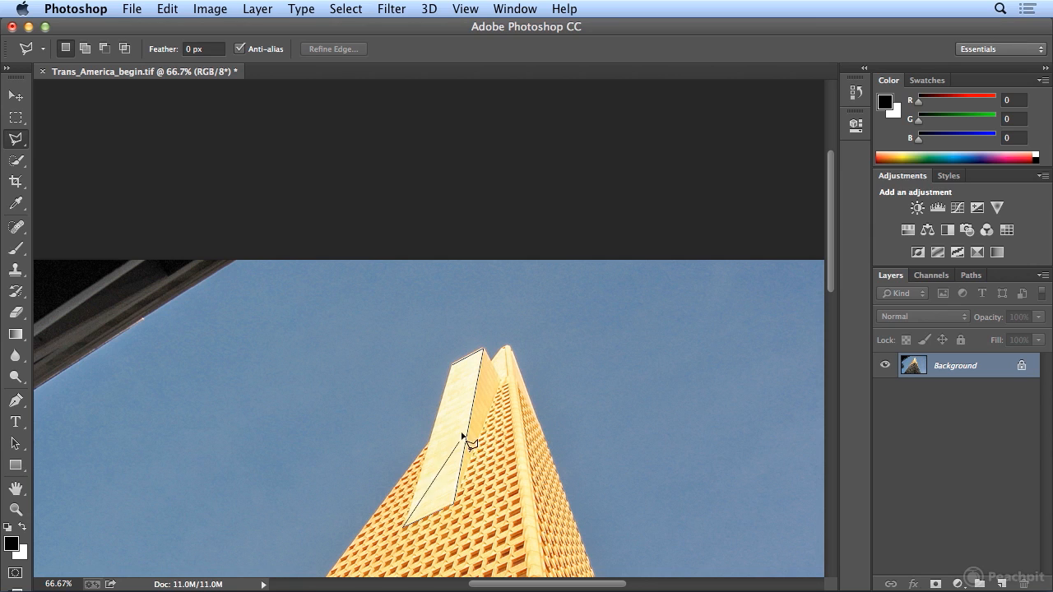
{"action": "left_click", "coordinate": [454, 367]}
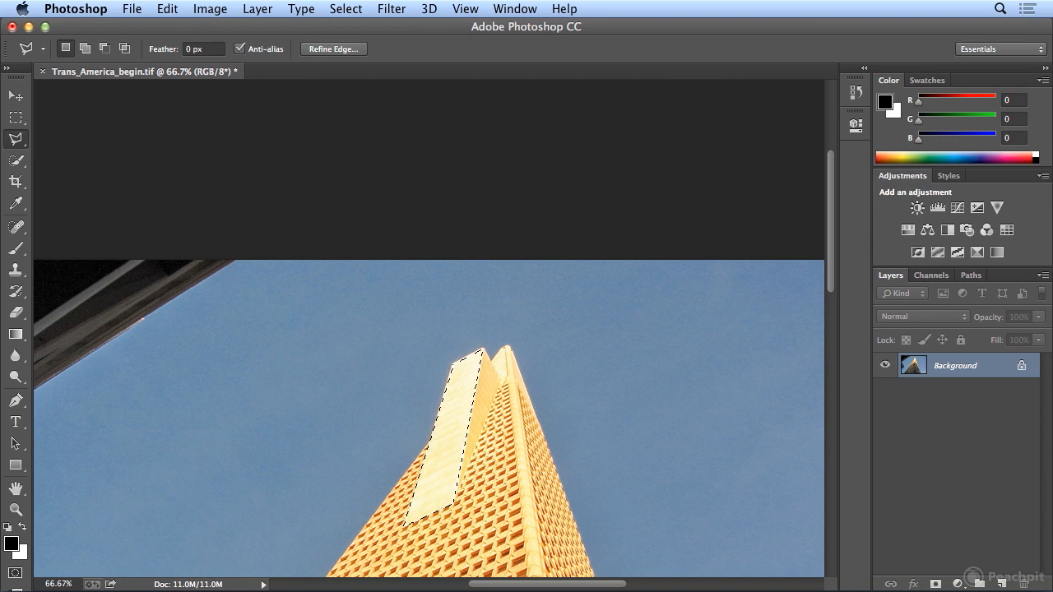
{"action": "left_click", "coordinate": [346, 8]}
{"action": "left_click", "coordinate": [353, 43]}
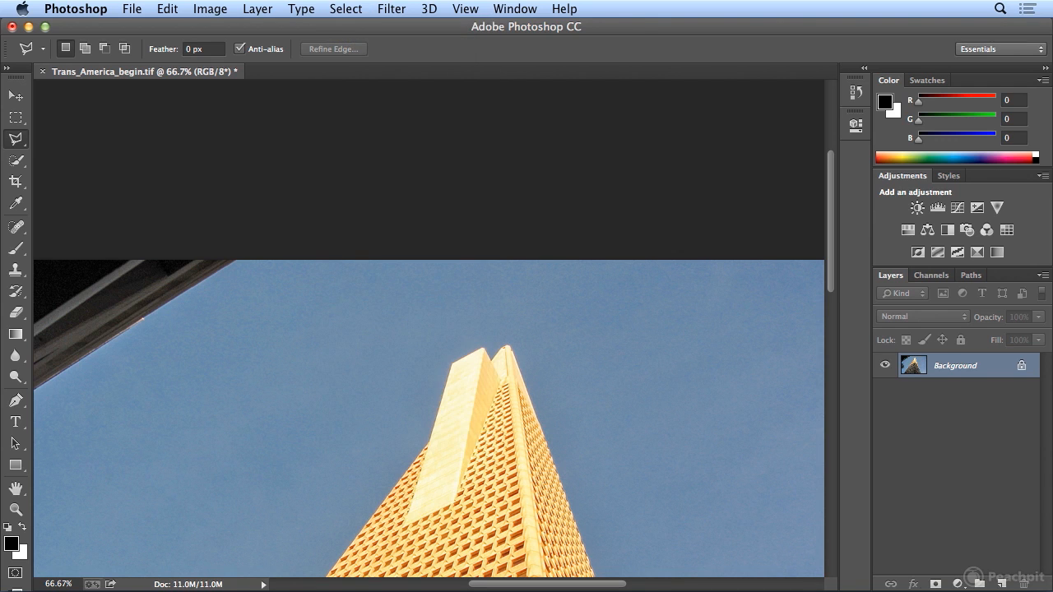
Draw freehand Lasso selections in the sky to the left and to the right of the tower, deselecting each one
{"action": "left_click", "coordinate": [466, 8]}
{"action": "left_click", "coordinate": [526, 175]}
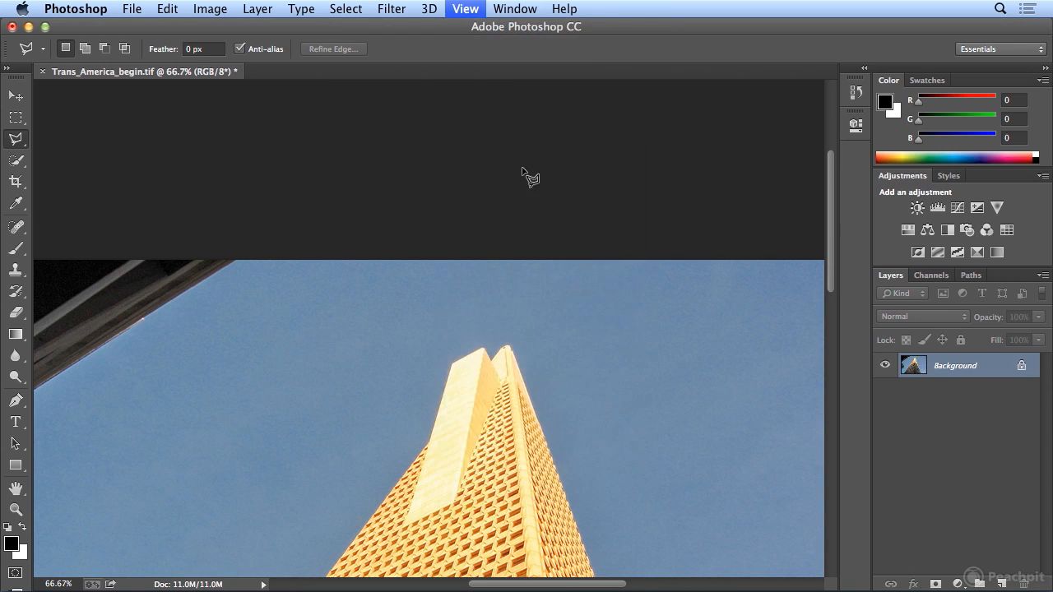
{"action": "left_click", "coordinate": [14, 139]}
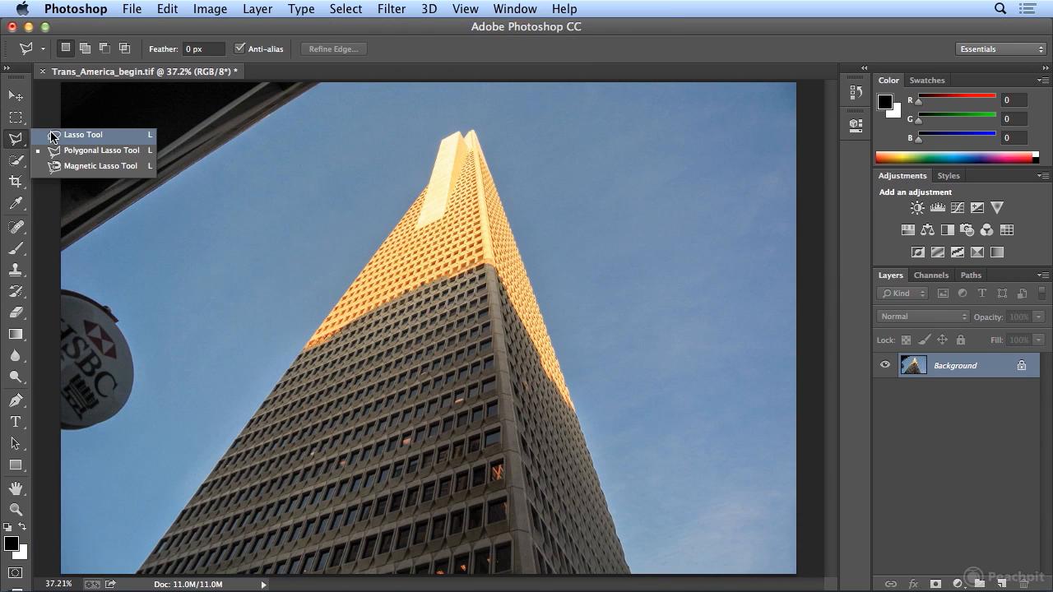
{"action": "left_click", "coordinate": [54, 136]}
{"action": "mouse_move", "coordinate": [190, 222]}
{"action": "left_mouse_down"}
{"action": "mouse_move", "coordinate": [213, 206]}
{"action": "mouse_move", "coordinate": [275, 206]}
{"action": "mouse_move", "coordinate": [366, 171]}
{"action": "mouse_move", "coordinate": [377, 216]}
{"action": "mouse_move", "coordinate": [401, 222]}
{"action": "mouse_move", "coordinate": [284, 298]}
{"action": "mouse_move", "coordinate": [224, 290]}
{"action": "mouse_move", "coordinate": [195, 227]}
{"action": "left_mouse_up"}
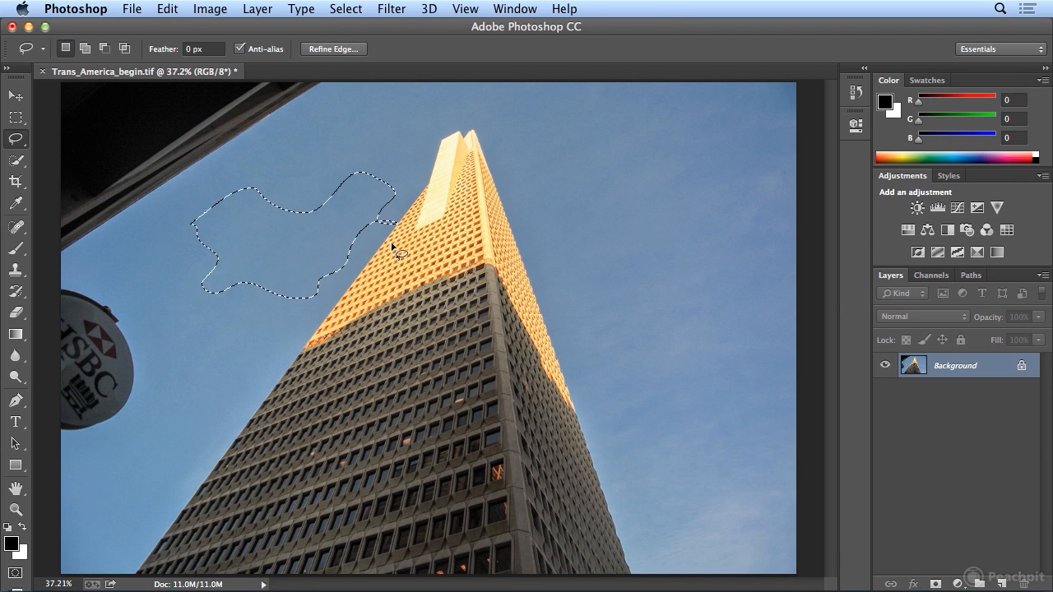
{"action": "left_click", "coordinate": [347, 8]}
{"action": "left_click", "coordinate": [362, 43]}
{"action": "mouse_move", "coordinate": [609, 163]}
{"action": "left_mouse_down"}
{"action": "mouse_move", "coordinate": [637, 134]}
{"action": "mouse_move", "coordinate": [699, 153]}
{"action": "mouse_move", "coordinate": [727, 146]}
{"action": "mouse_move", "coordinate": [748, 214]}
{"action": "mouse_move", "coordinate": [695, 256]}
{"action": "mouse_move", "coordinate": [651, 196]}
{"action": "mouse_move", "coordinate": [609, 164]}
{"action": "left_mouse_up"}
{"action": "left_click", "coordinate": [623, 269]}
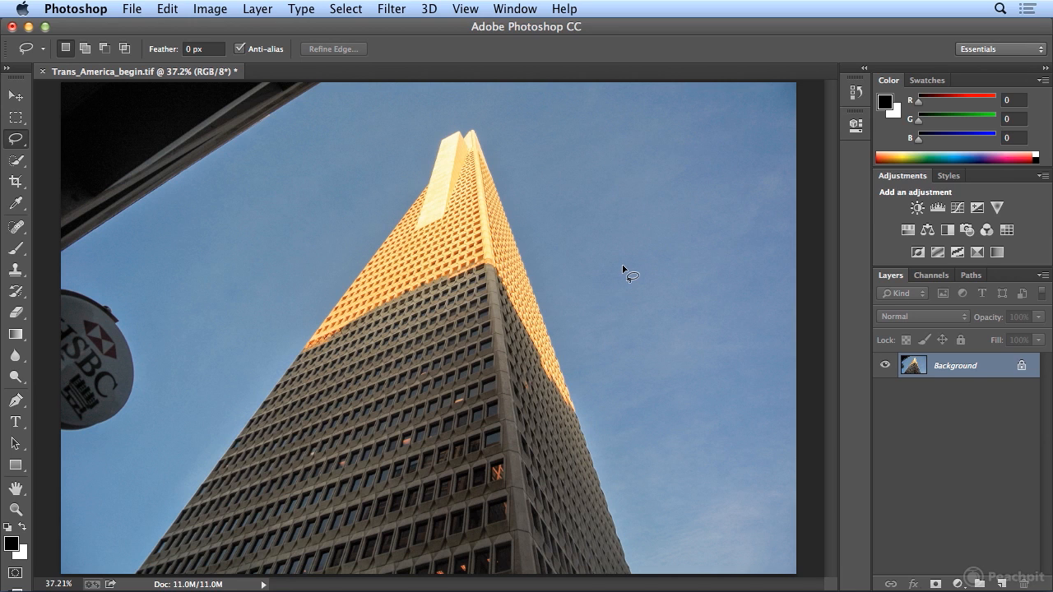